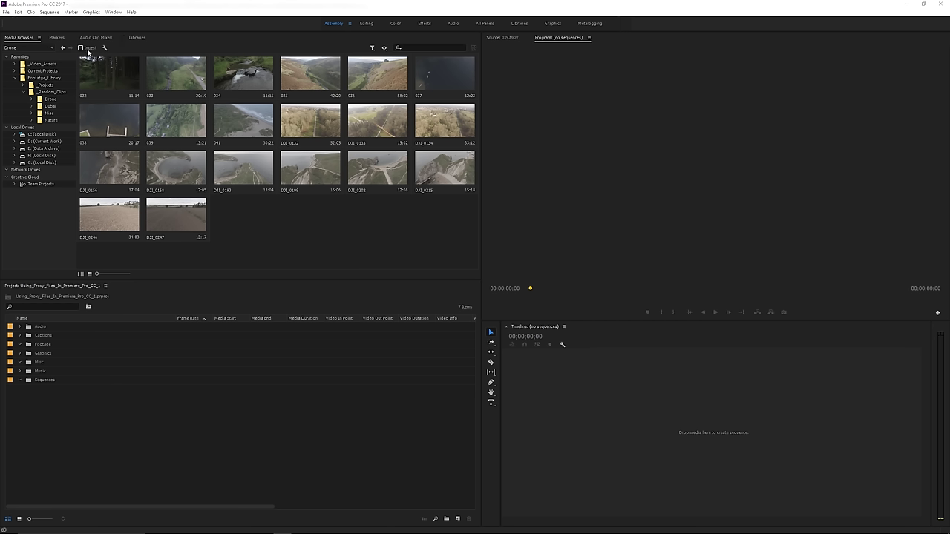
- Enable Media Browser ingest set to Create Proxies with the 1280x720 H.264 preset
left_click(105, 50)
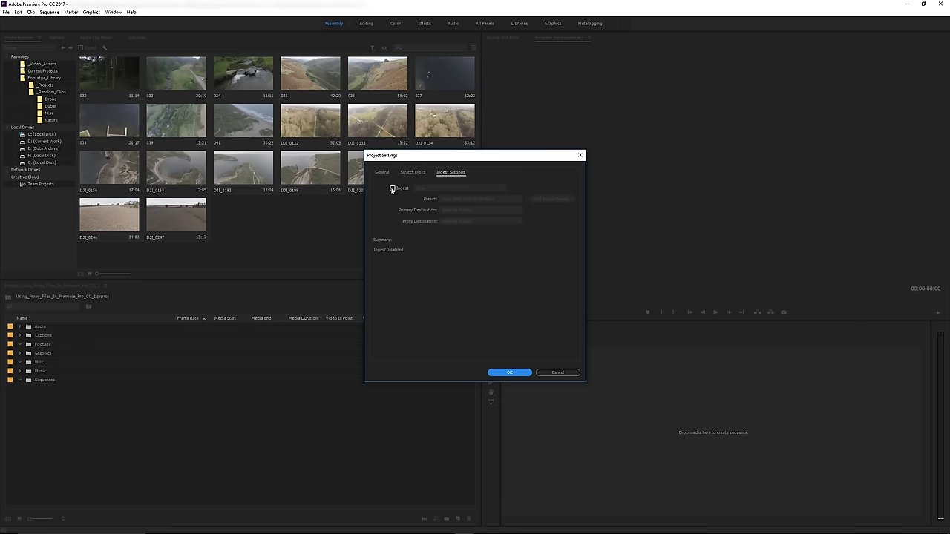
left_click(393, 189)
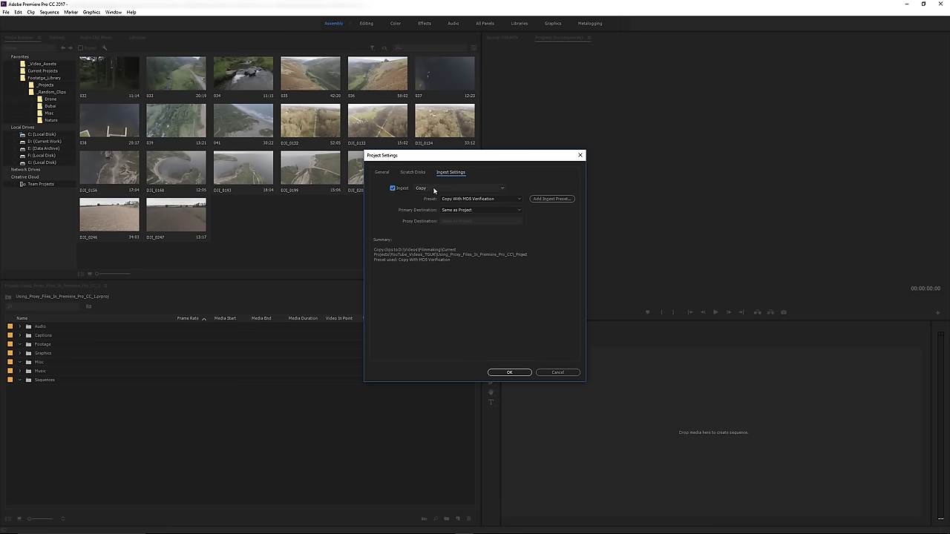
left_click(435, 190)
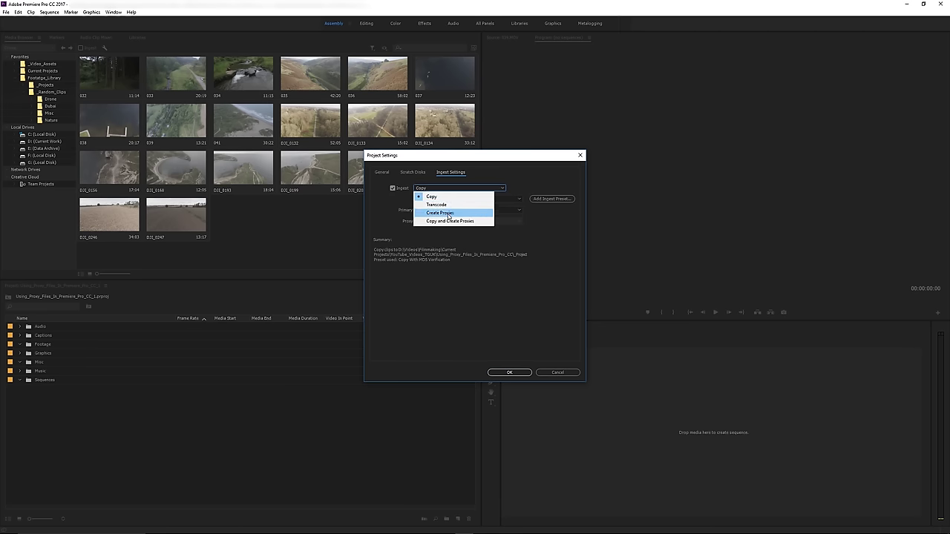
left_click(448, 214)
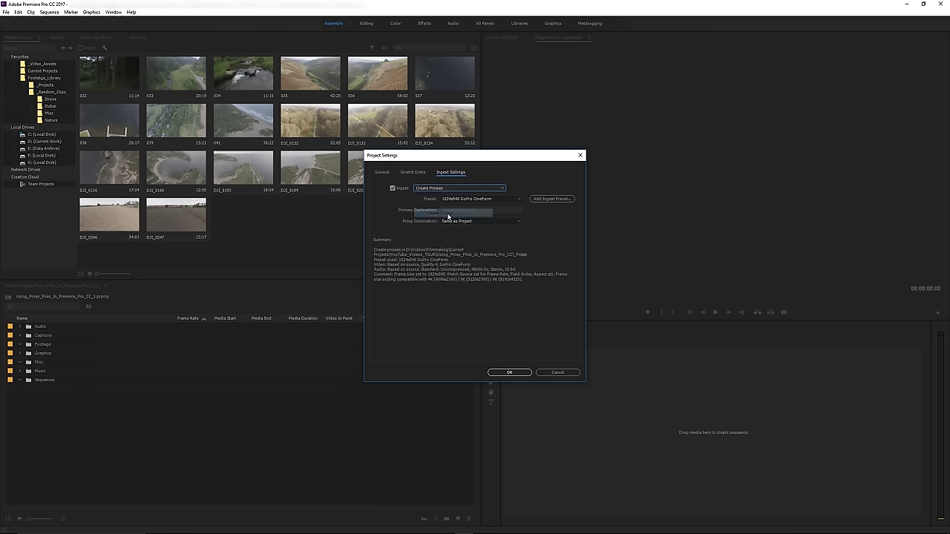
left_click(499, 200)
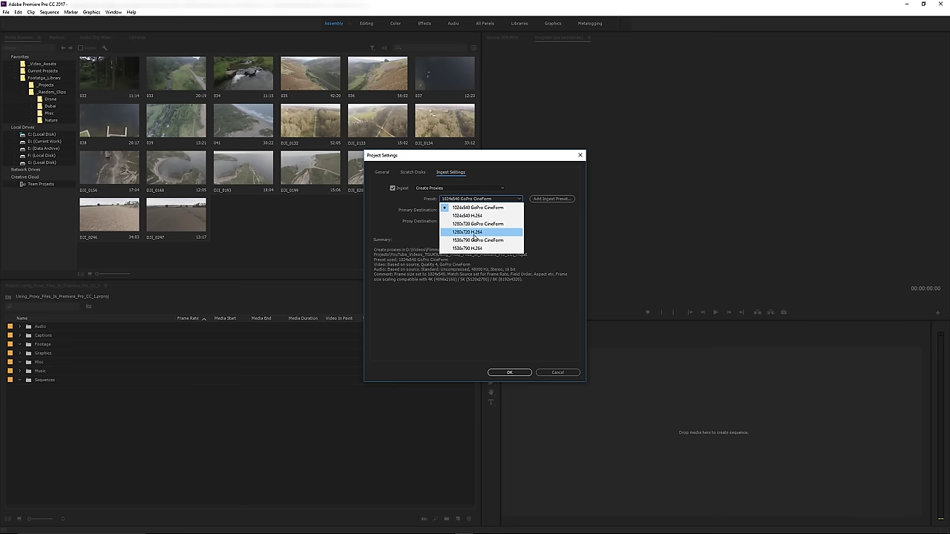
left_click(475, 233)
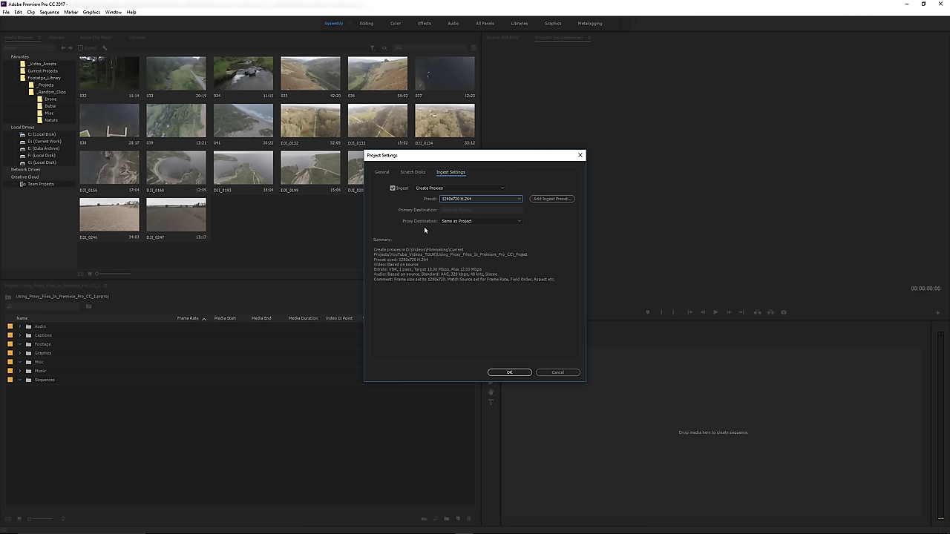
left_click(509, 373)
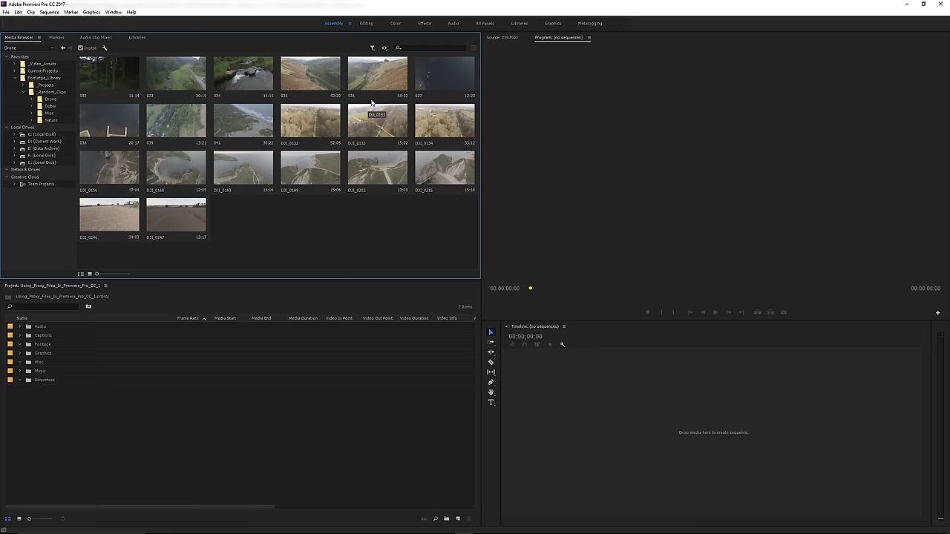
- Import drone clip 039 into the Footage bin, then switch to Media Encoder
left_click(177, 121)
left_click_drag(176, 121, 41, 346)
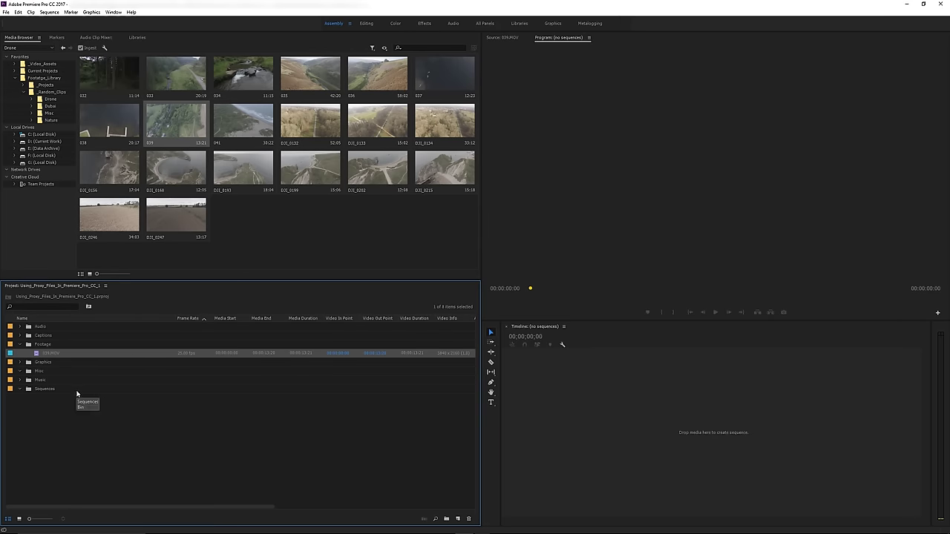
key("alt+Tab")
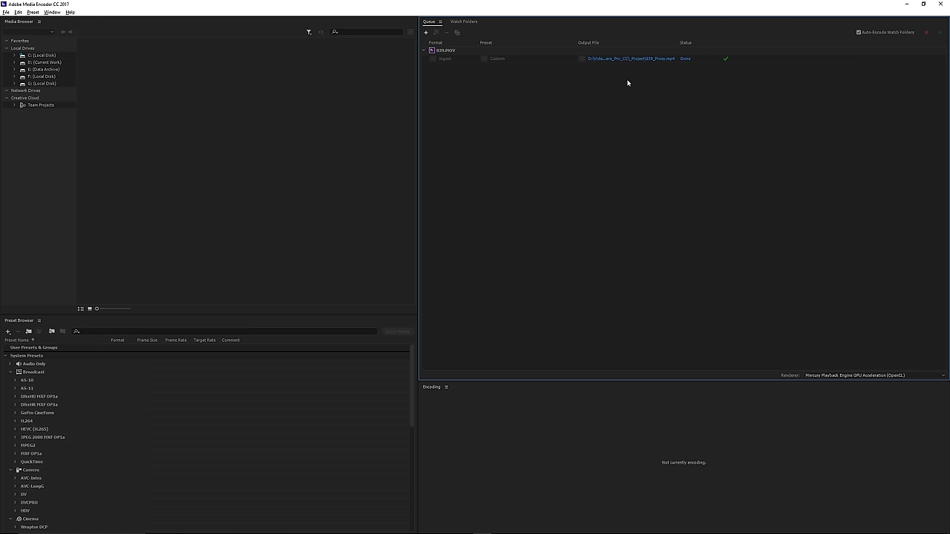
- Once the 039 proxy encode shows Done, go back to Premiere Pro
key("alt+Tab")
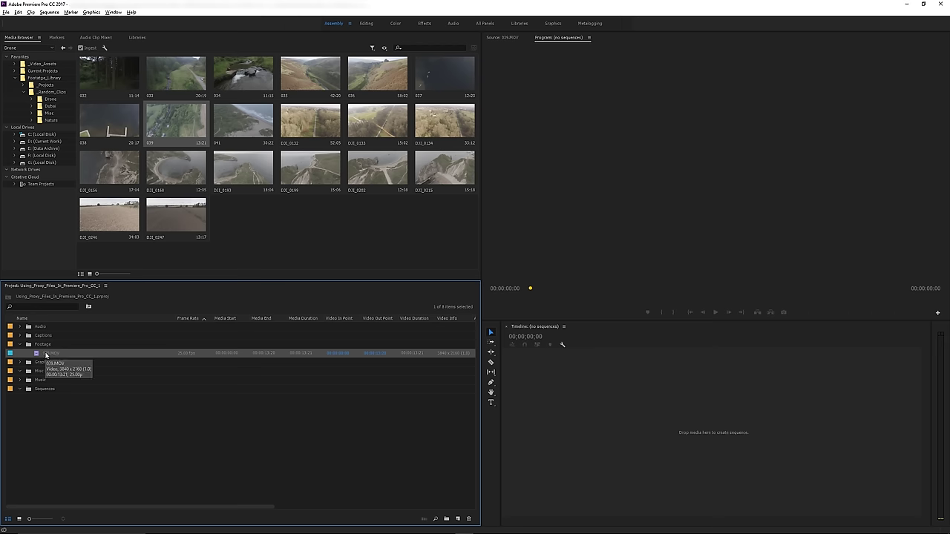
- Add a Proxy column to the Project panel through Metadata Display, searching 'prox'
scroll(60, 319, "right", 5)
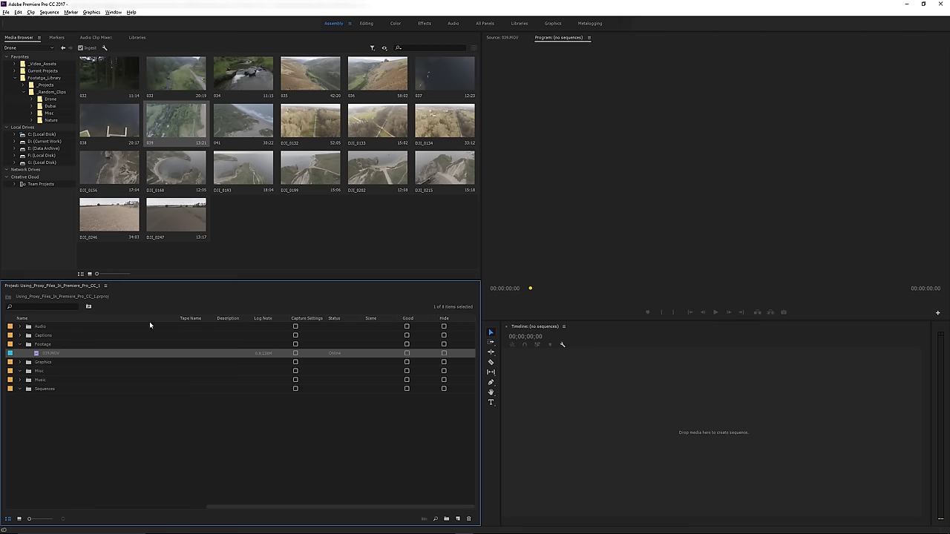
right_click(460, 318)
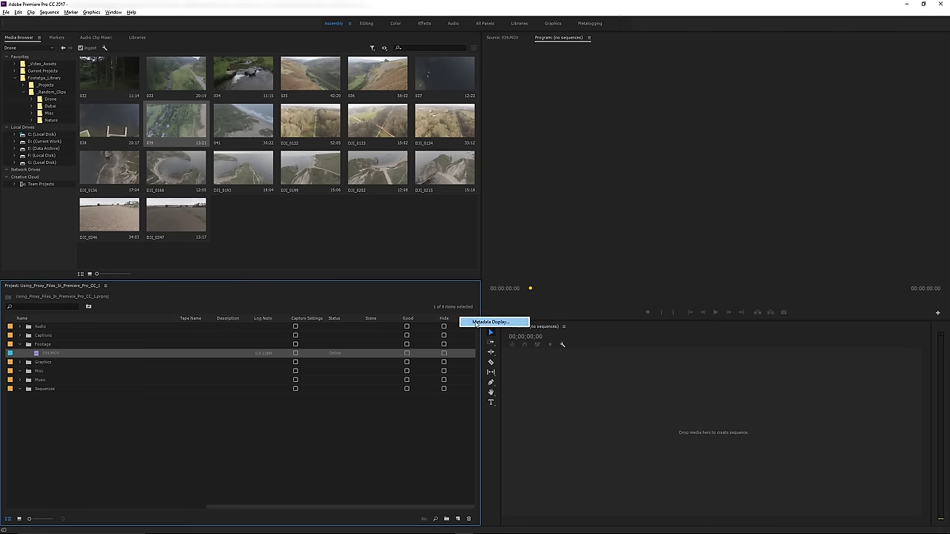
left_click(476, 324)
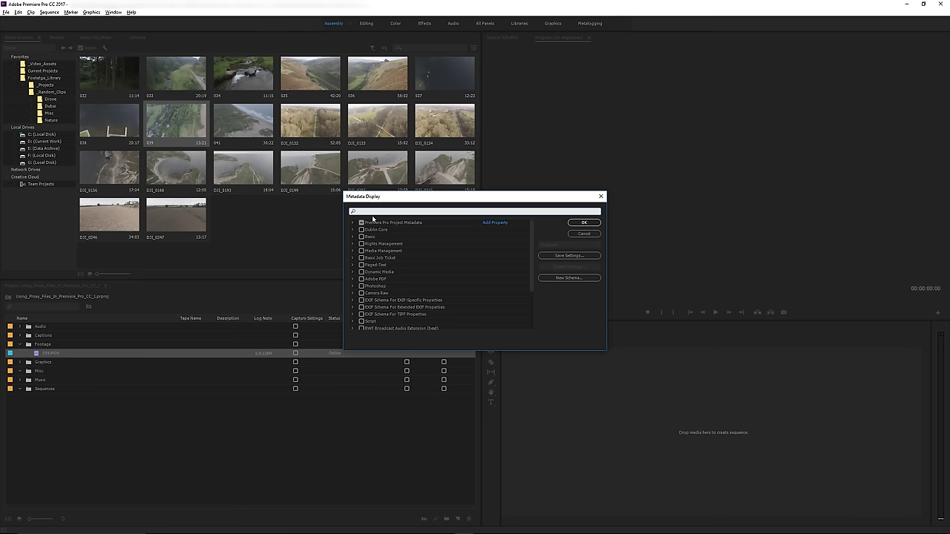
type("prox")
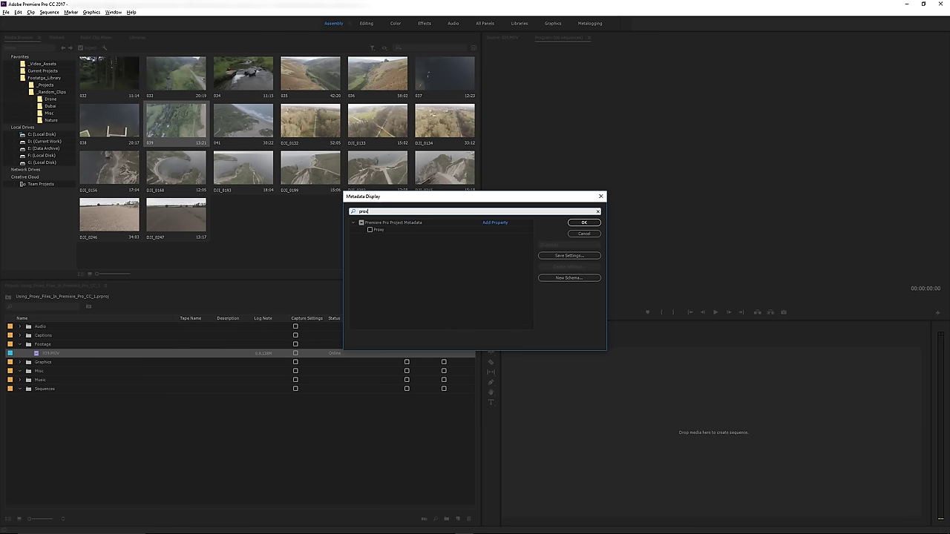
left_click(370, 229)
left_click(586, 223)
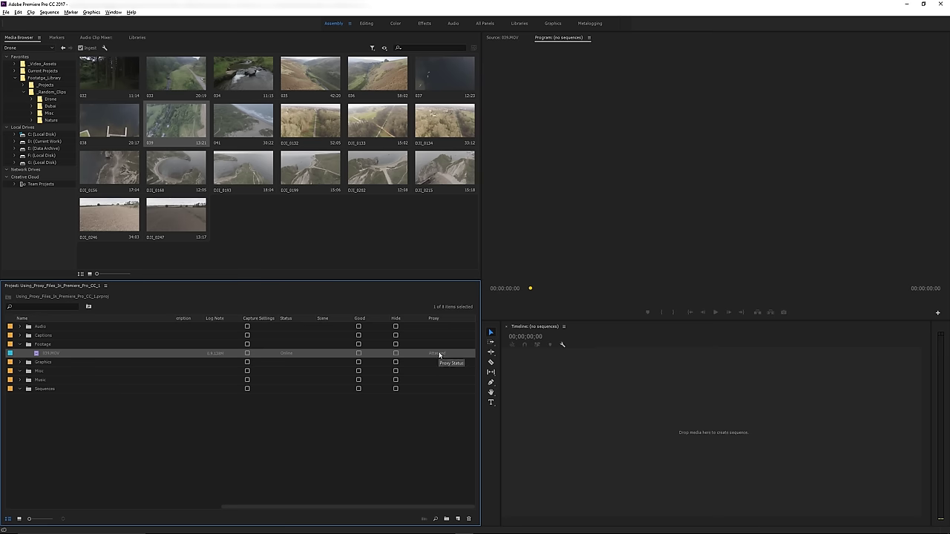
- With ingest off, import 032.MOV, build sequence 039 from 039.MOV, and file it in Sequences
left_click(78, 51)
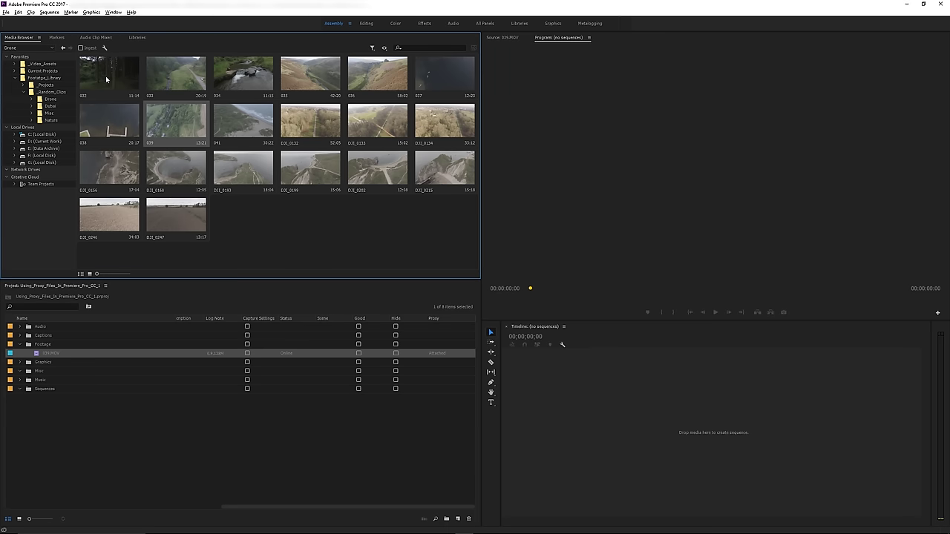
left_click_drag(108, 78, 43, 347)
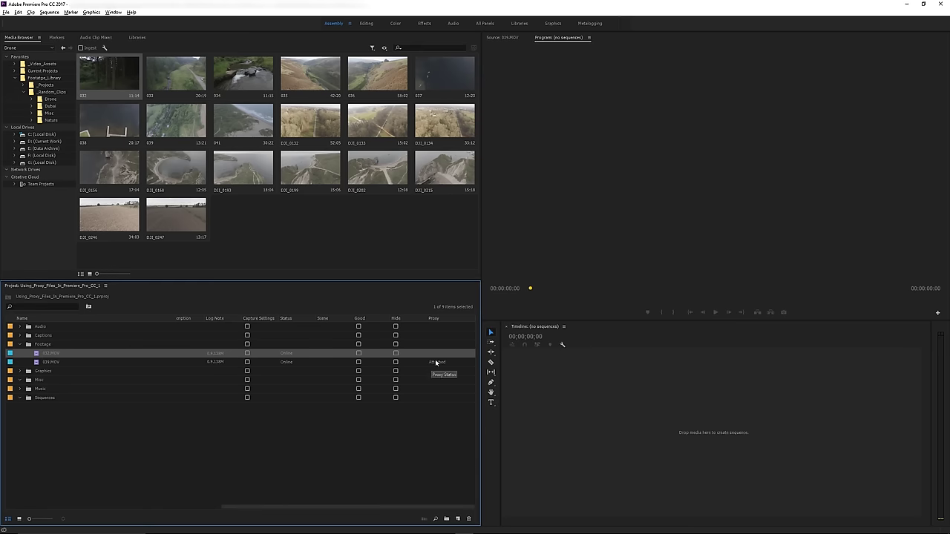
left_click(73, 362)
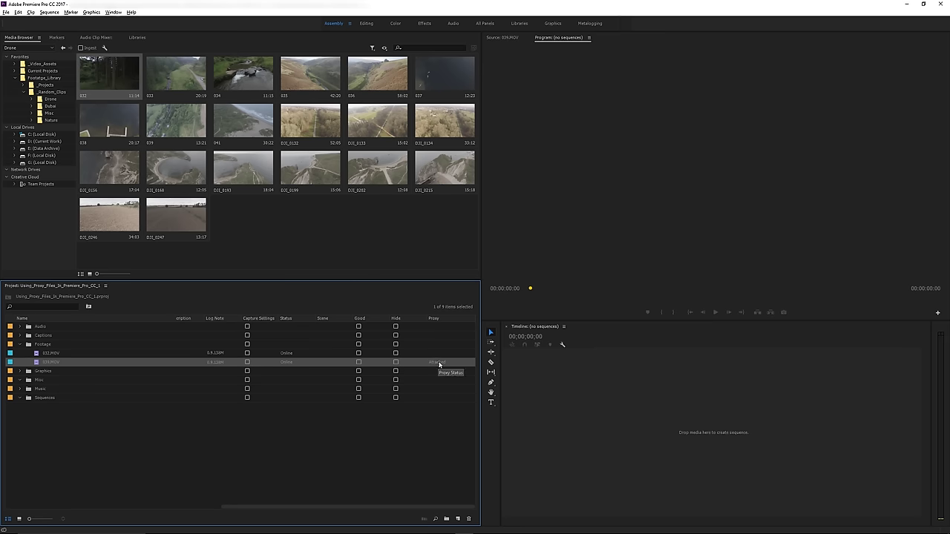
left_click(193, 424)
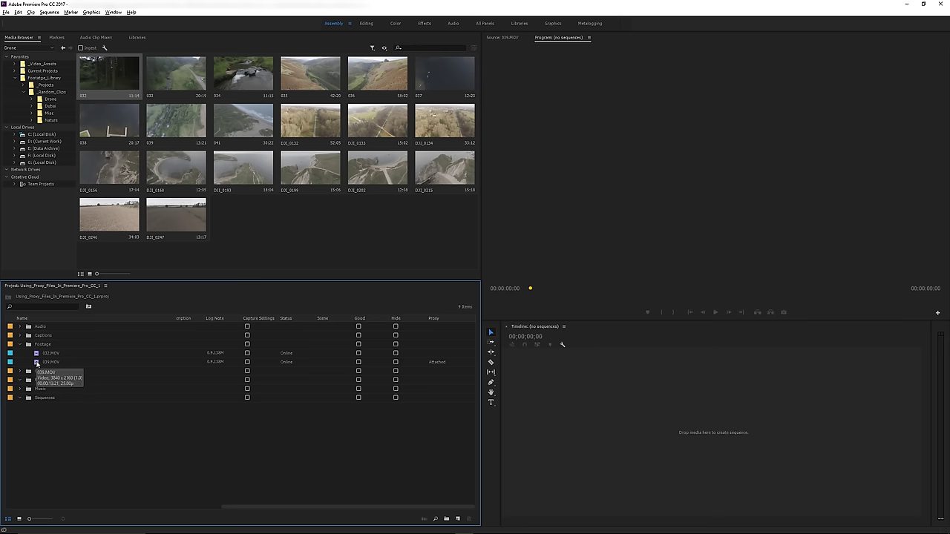
left_click_drag(37, 362, 643, 434)
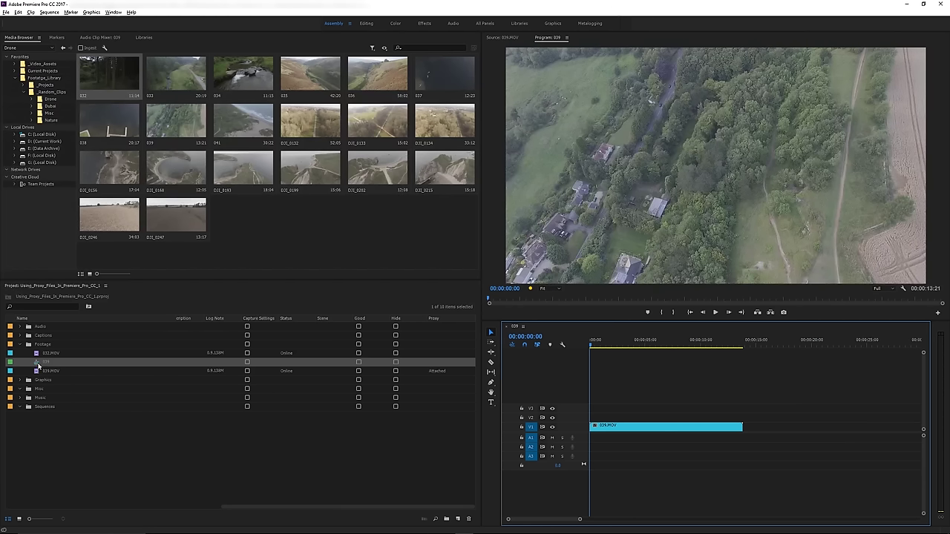
left_click_drag(37, 364, 43, 408)
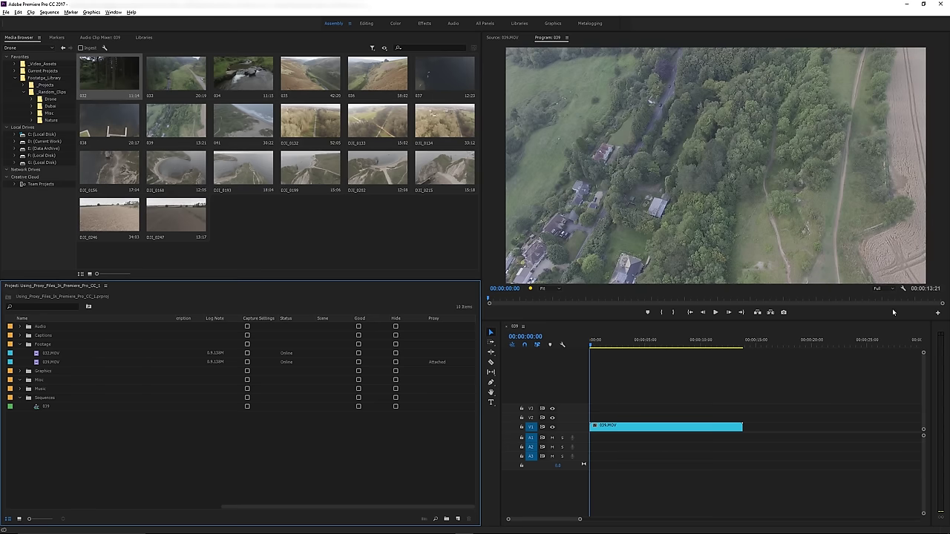
- Add the Toggle Proxies button to the Program monitor transport bar
left_click(938, 313)
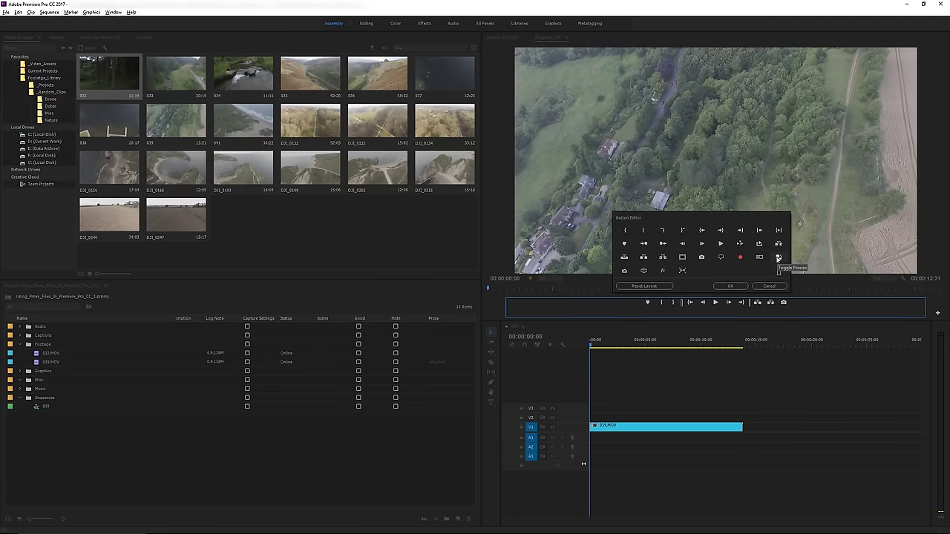
left_click_drag(778, 260, 795, 301)
left_click(731, 286)
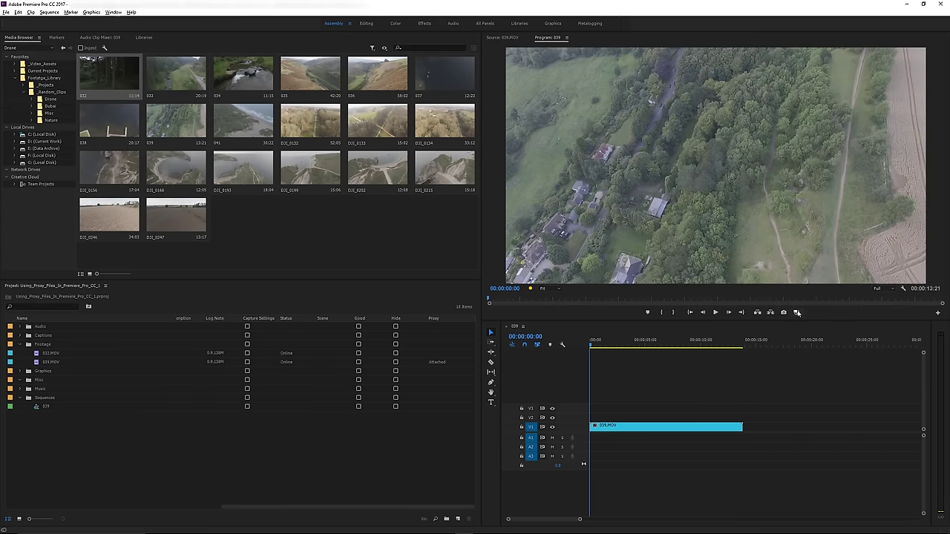
- Play sequence 039 with proxies off for comparison, then switch proxies back on
left_click(797, 313)
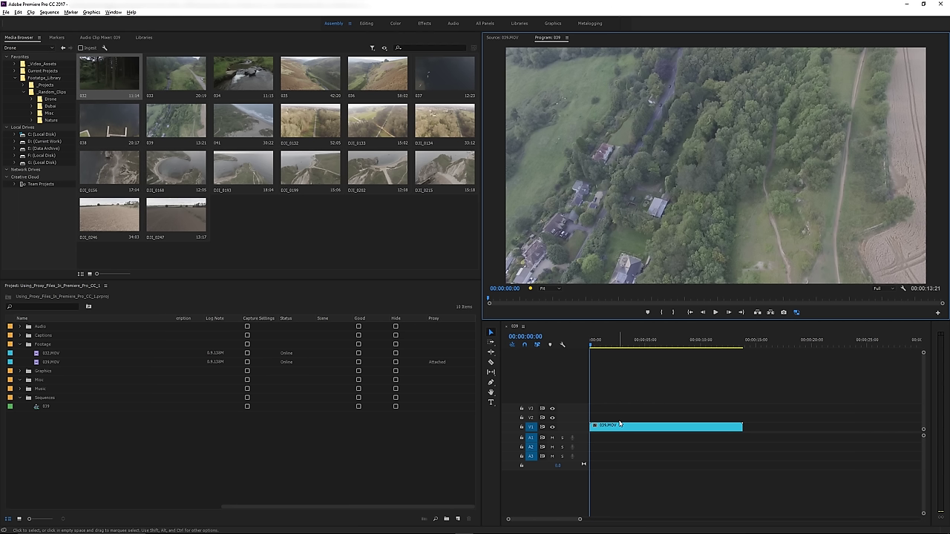
left_click(796, 312)
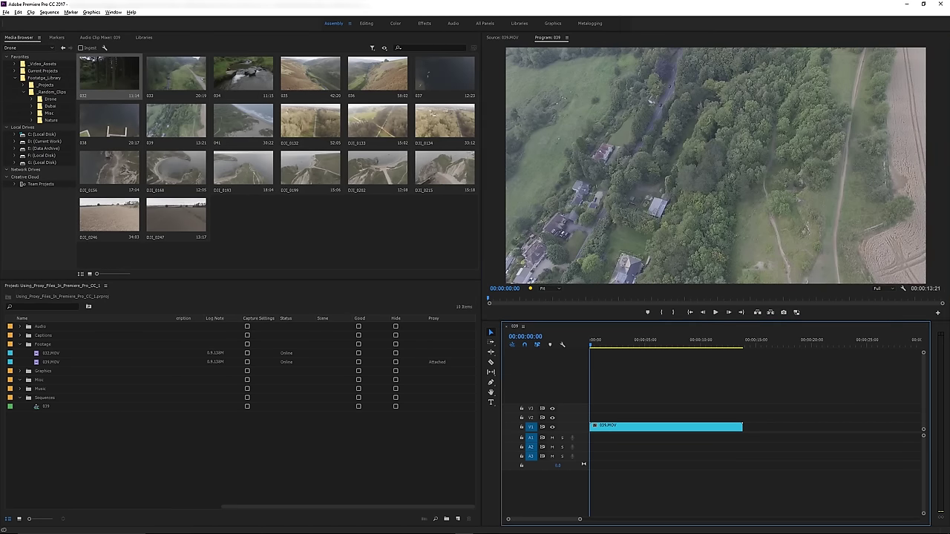
left_click(591, 346)
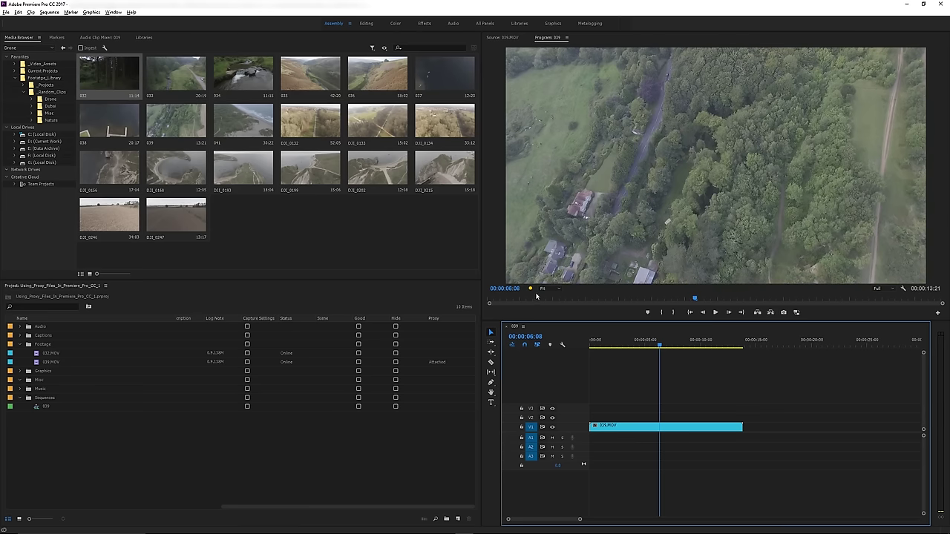
mouse_move(530, 288)
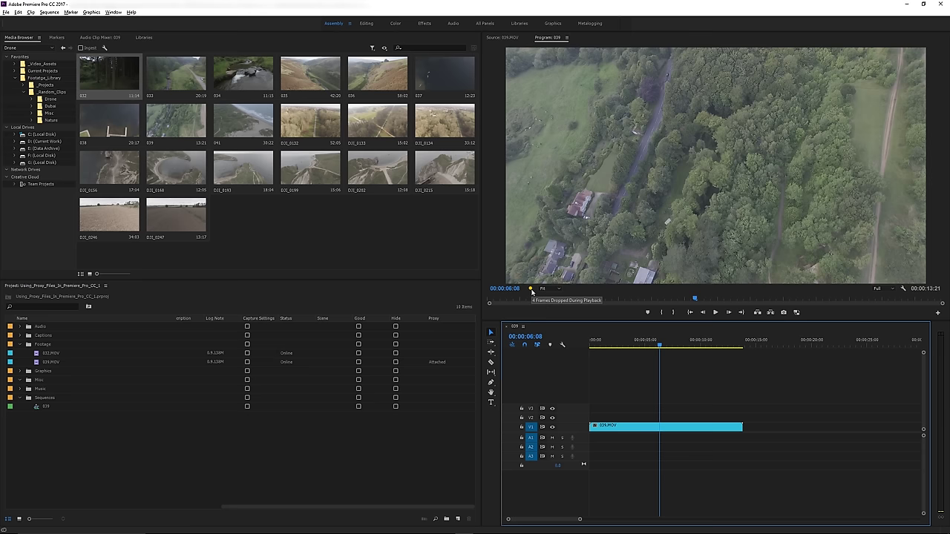
left_click(796, 312)
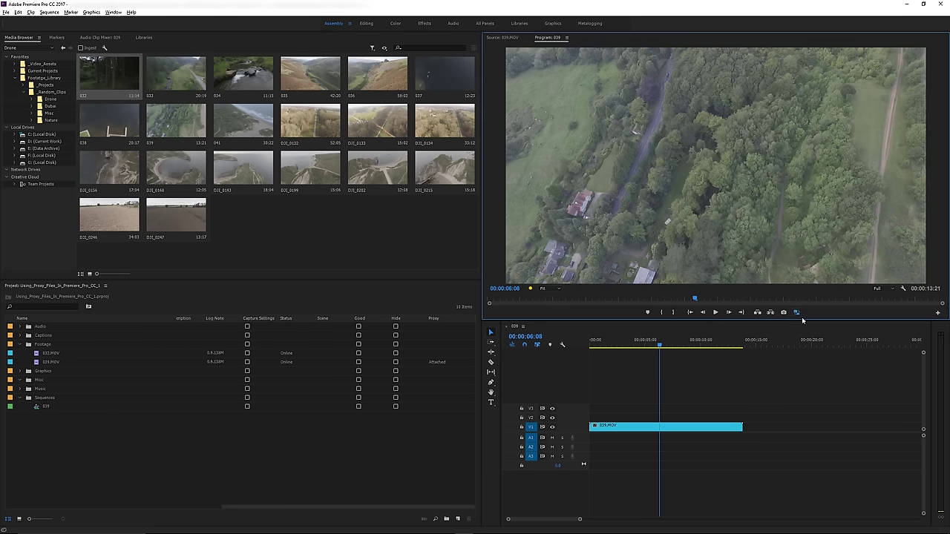
- Play the sequence with proxies and set Program monitor playback resolution to 1/2
left_click(709, 361)
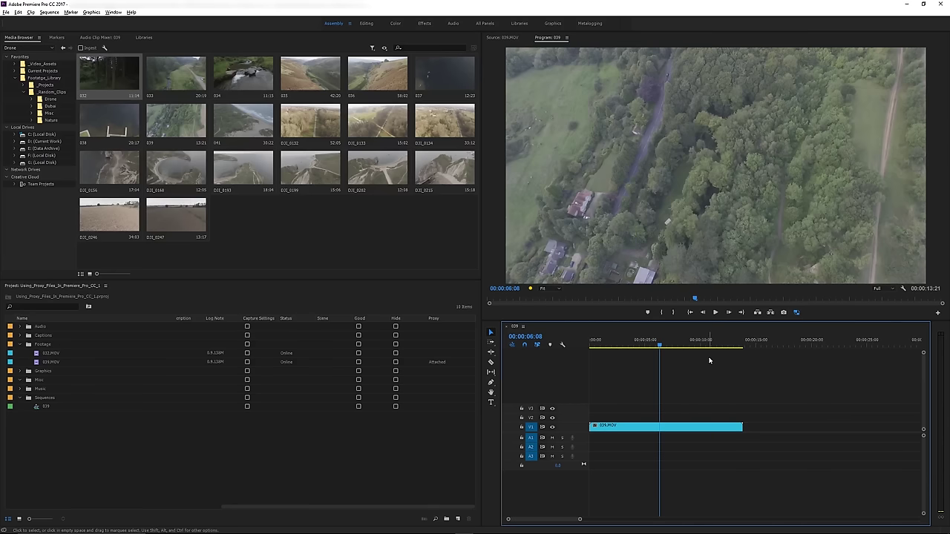
key("space")
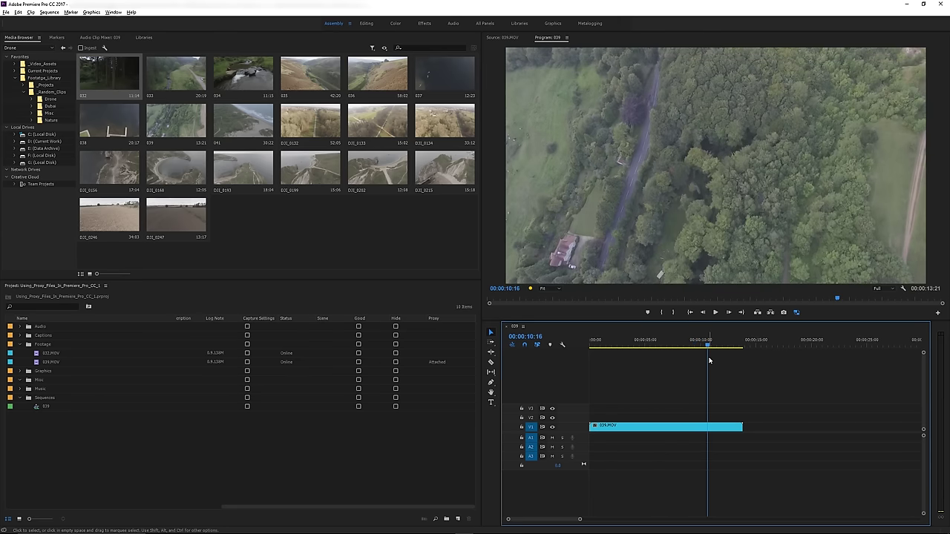
left_click(894, 291)
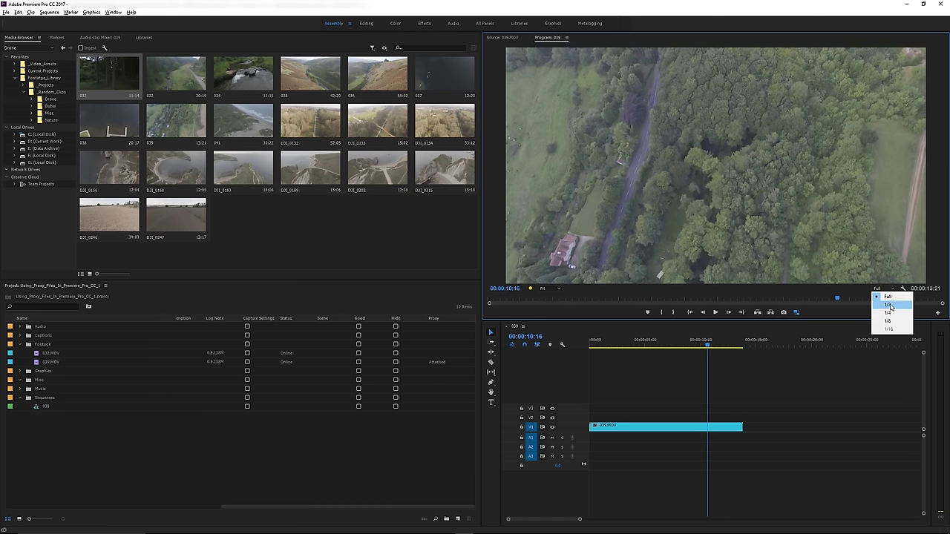
left_click(890, 305)
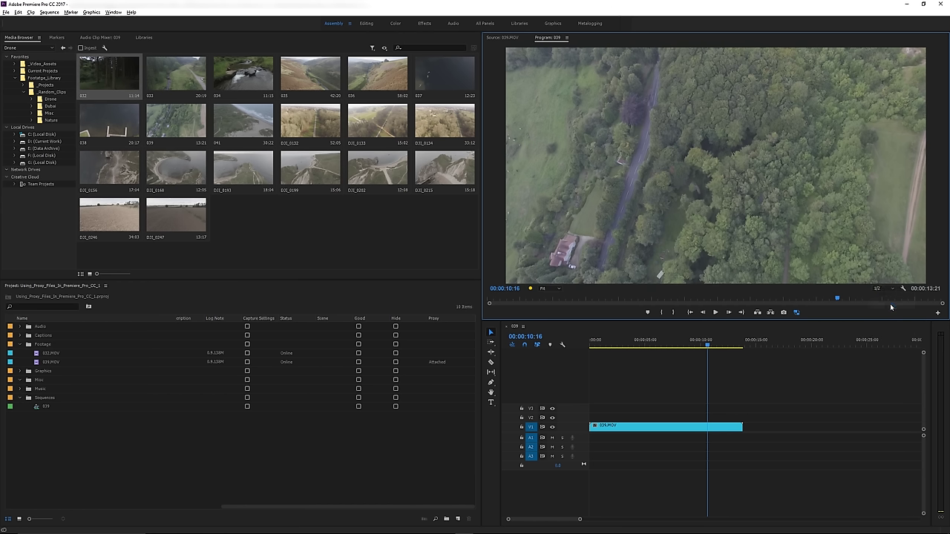
- Play back from about 4 seconds at half resolution, stopping at 00:00:04:14
left_click(640, 342)
key("Left")
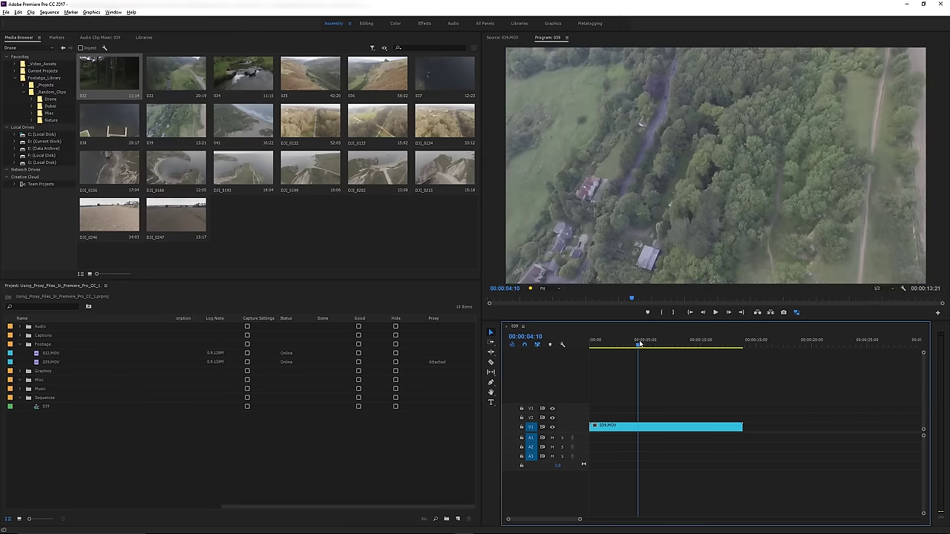
key("space")
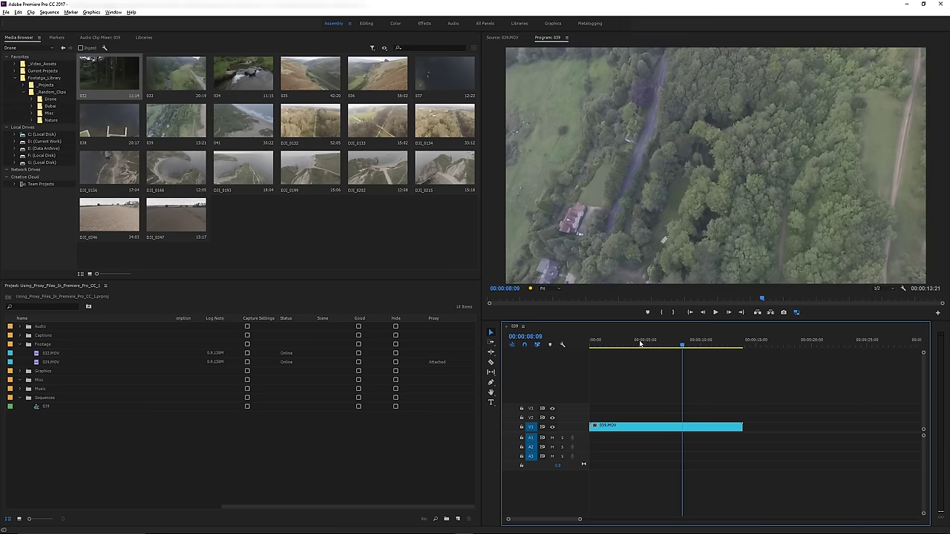
left_click(639, 343)
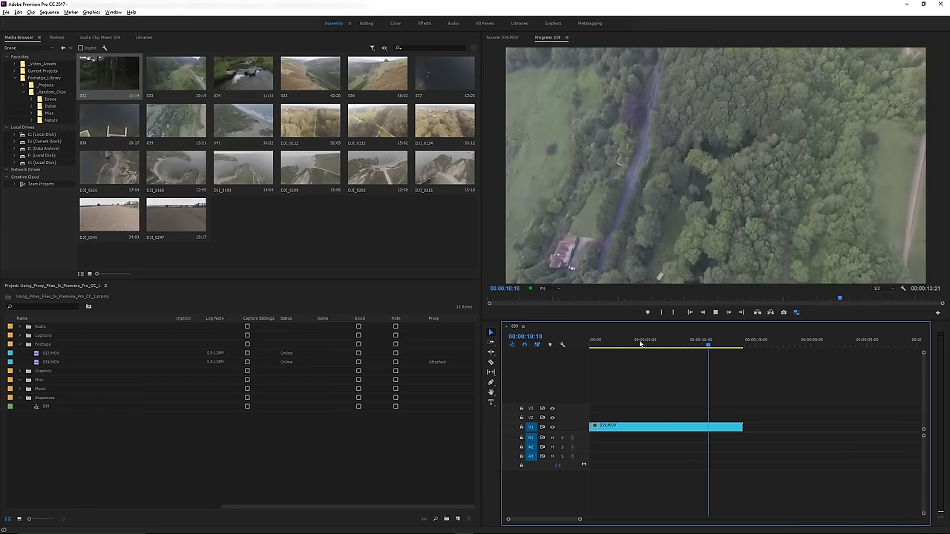
left_click(640, 344)
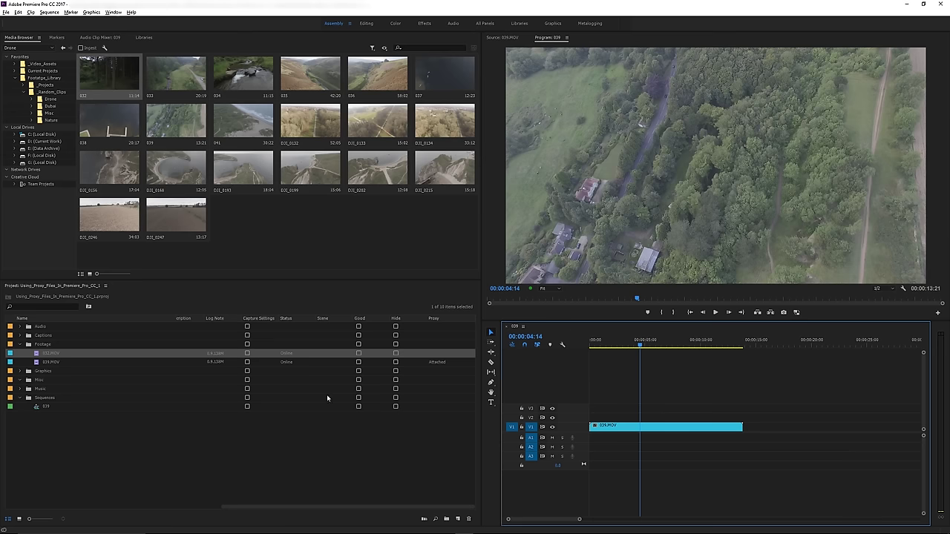
- Open Create Proxies for 032.MOV and choose the 1280x720 H.264 preset
right_click(41, 355)
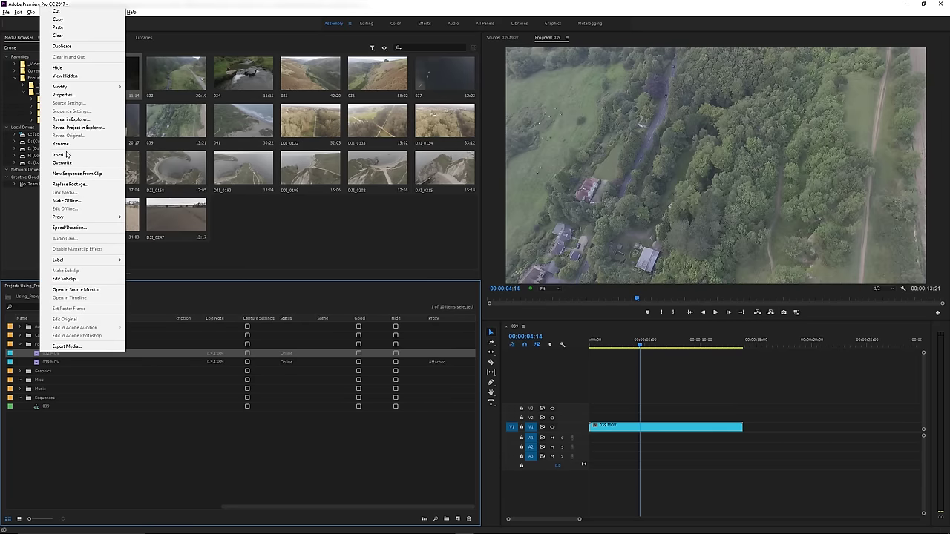
mouse_move(108, 222)
left_click(152, 217)
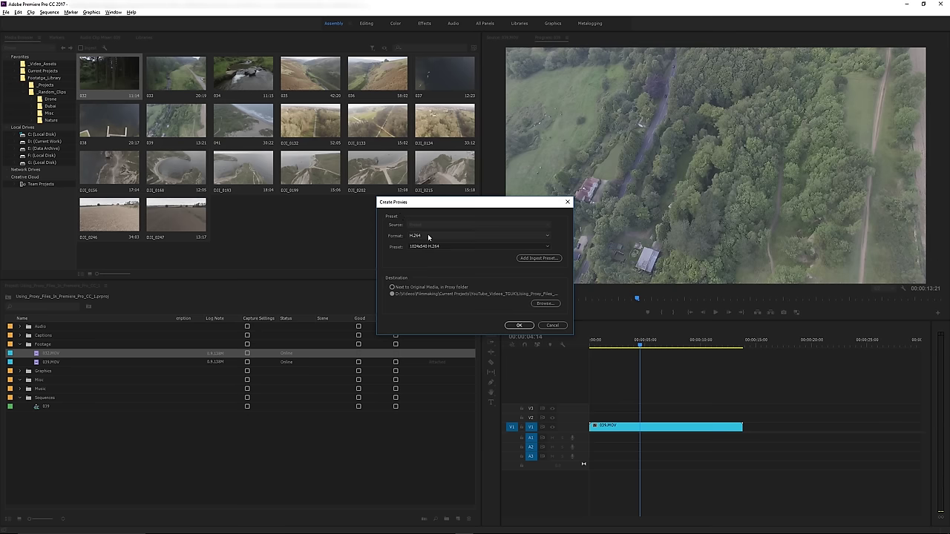
left_click(452, 246)
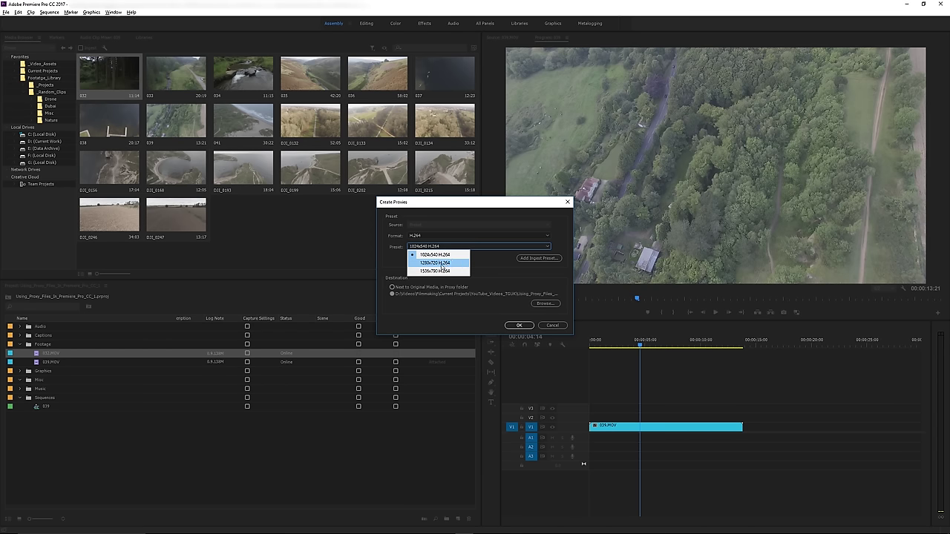
left_click(443, 264)
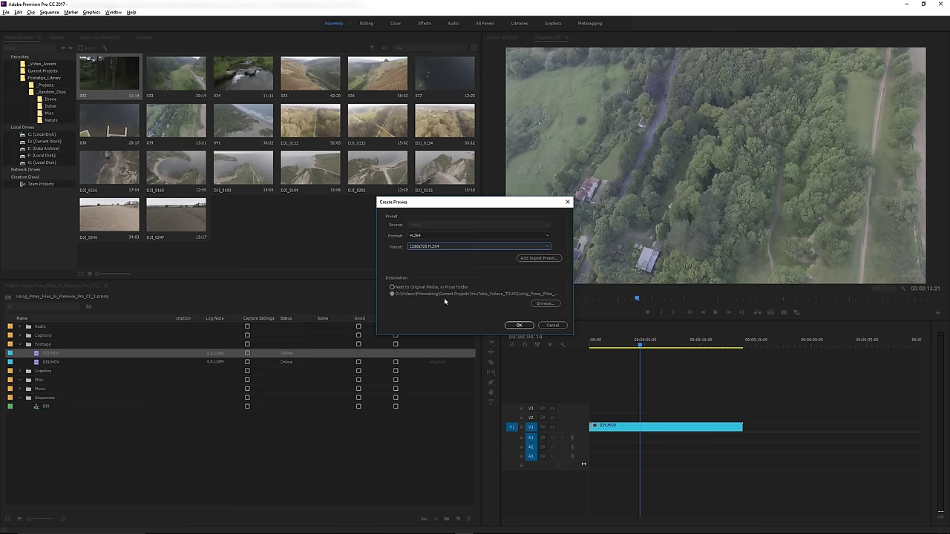
- Queue the 032.MOV proxy job and, once encoded, return to Premiere Pro
left_click(520, 325)
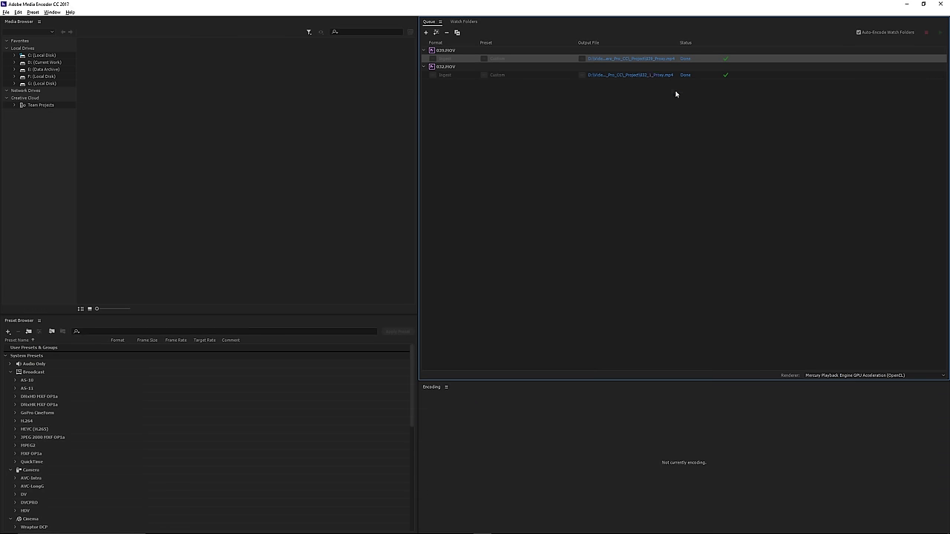
key("alt+Tab")
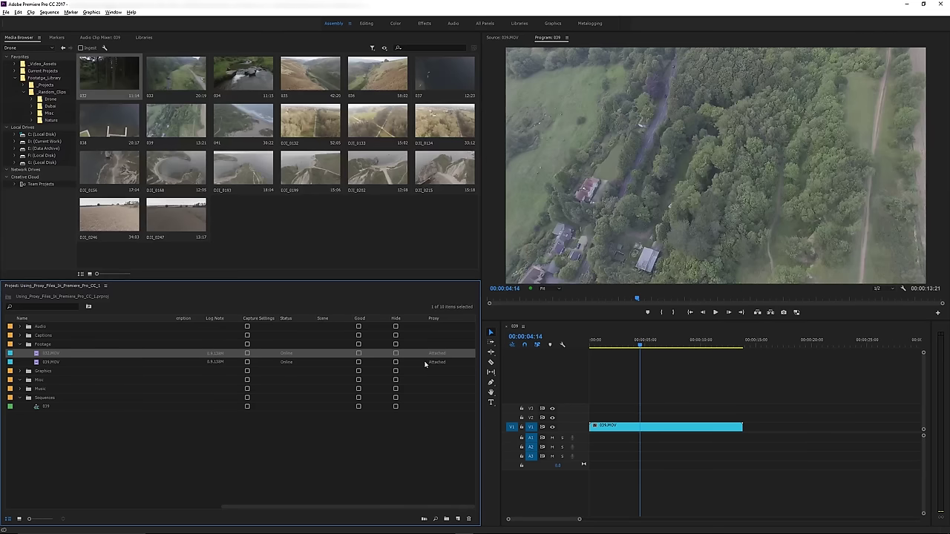